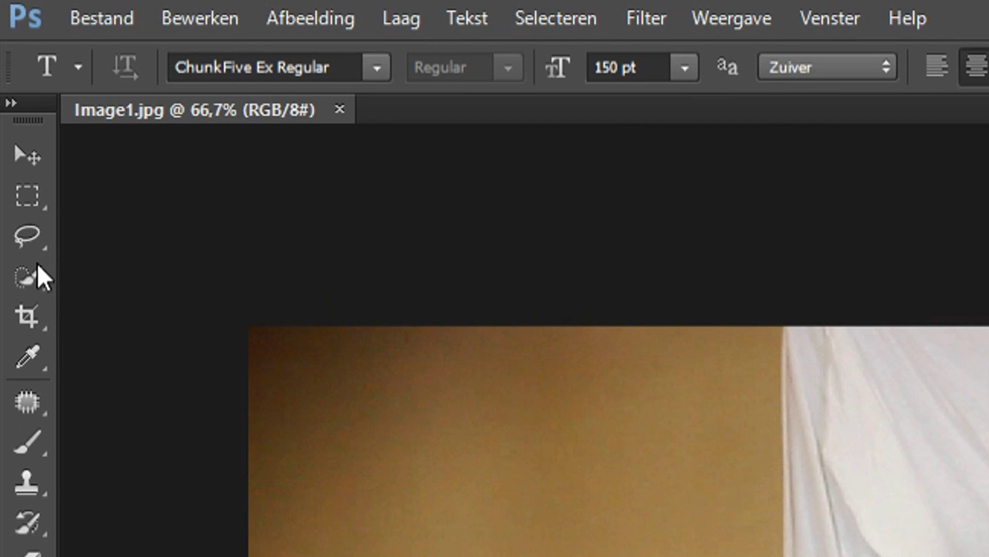
Step: Select the man's dark sweater and trousers with the Quick Selection tool and subtract the sheet beside his torso
click(31, 268)
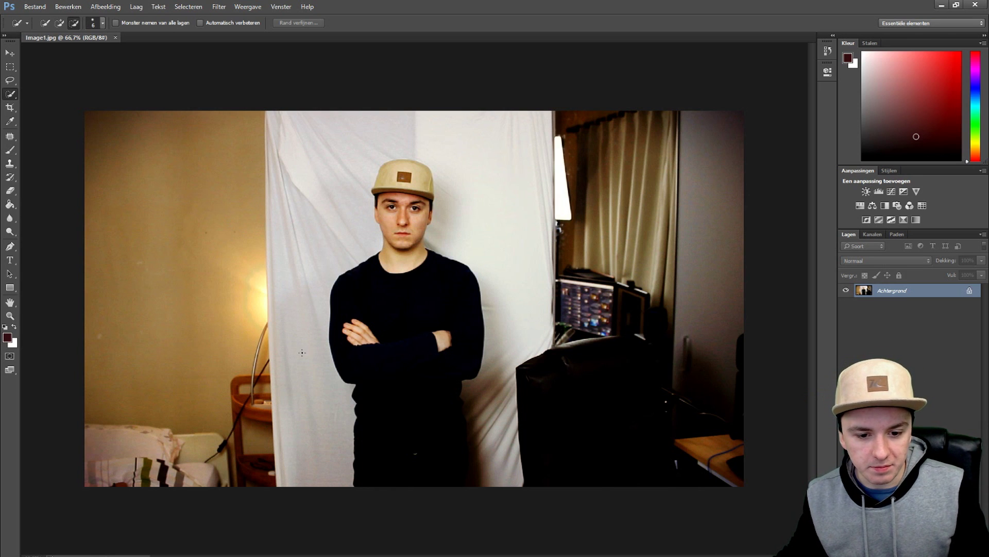
scroll(414, 357, up, 5)
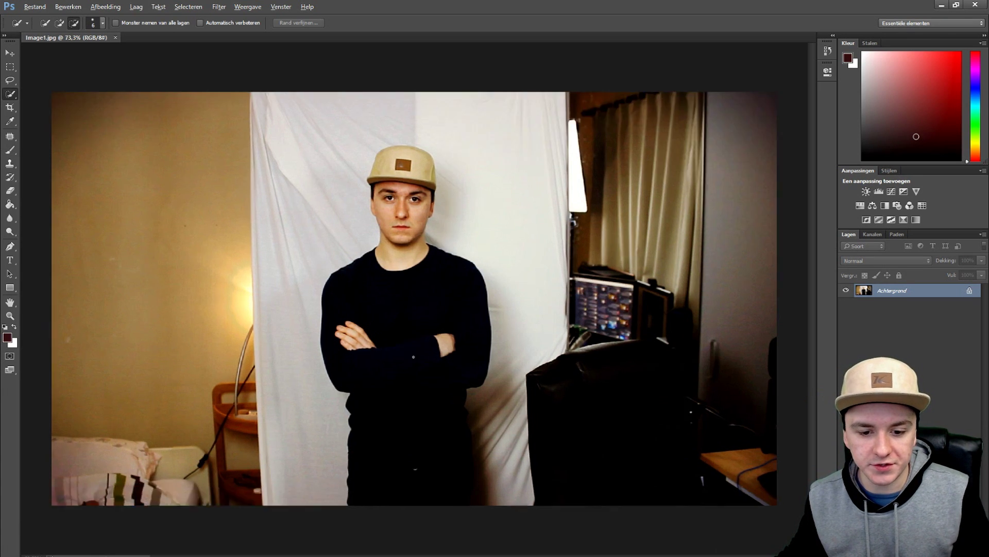
scroll(414, 356, down, 3)
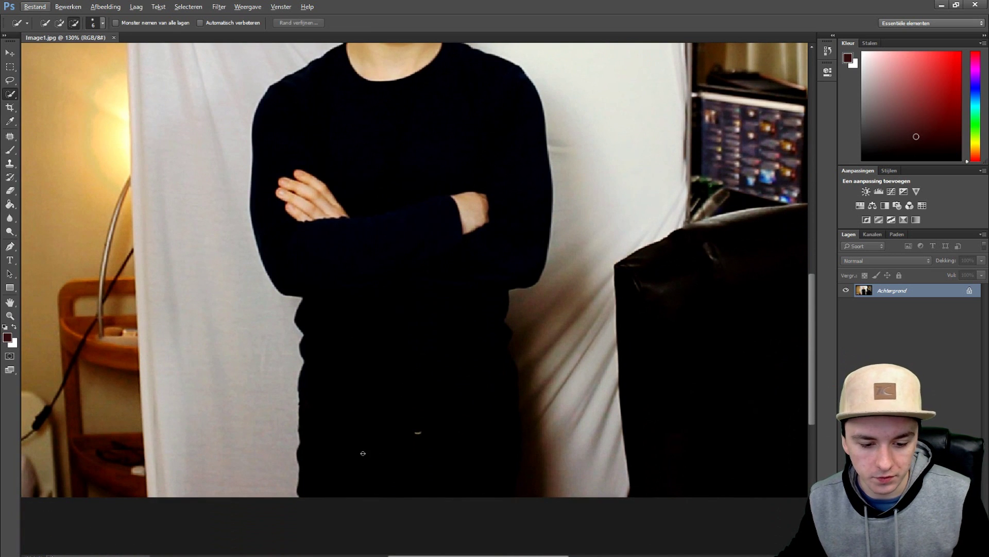
drag(361, 461, 359, 384)
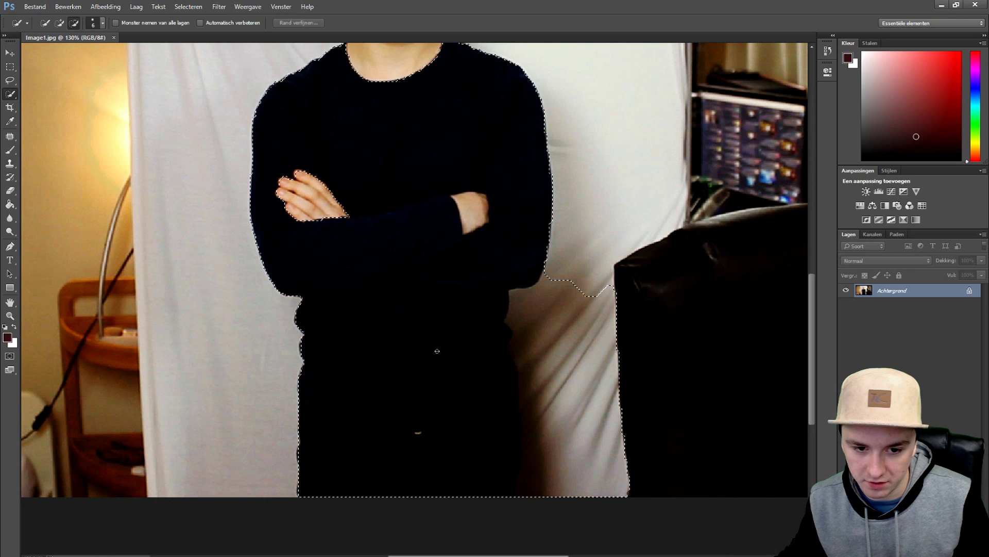
click(323, 206)
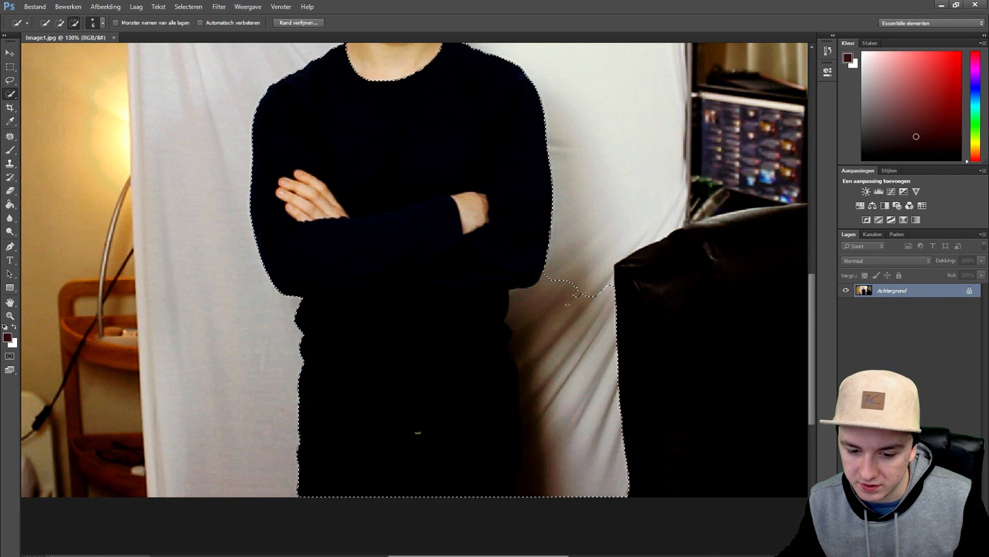
drag(567, 302, 537, 315)
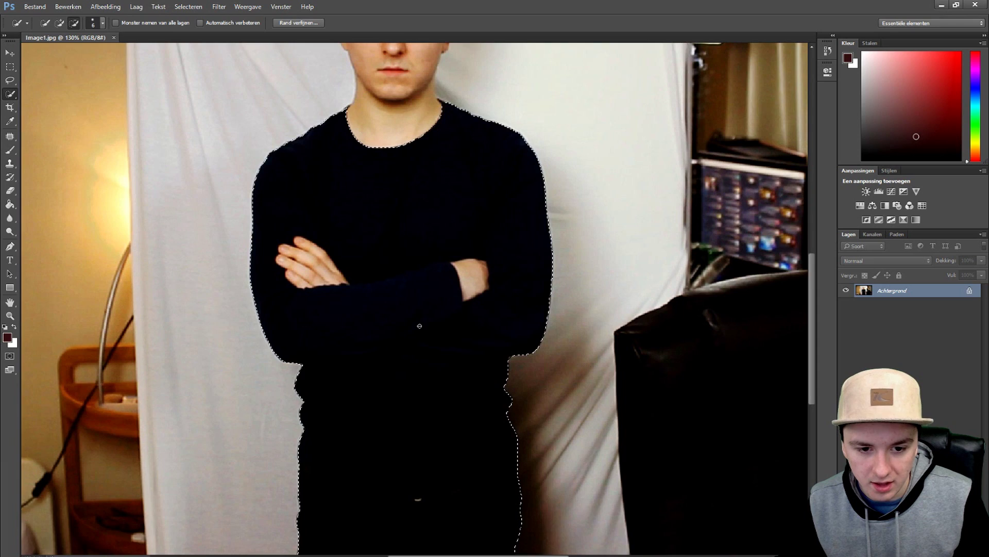
Step: Add the man's neck, face and cap to the selection
scroll(419, 323, up, 4)
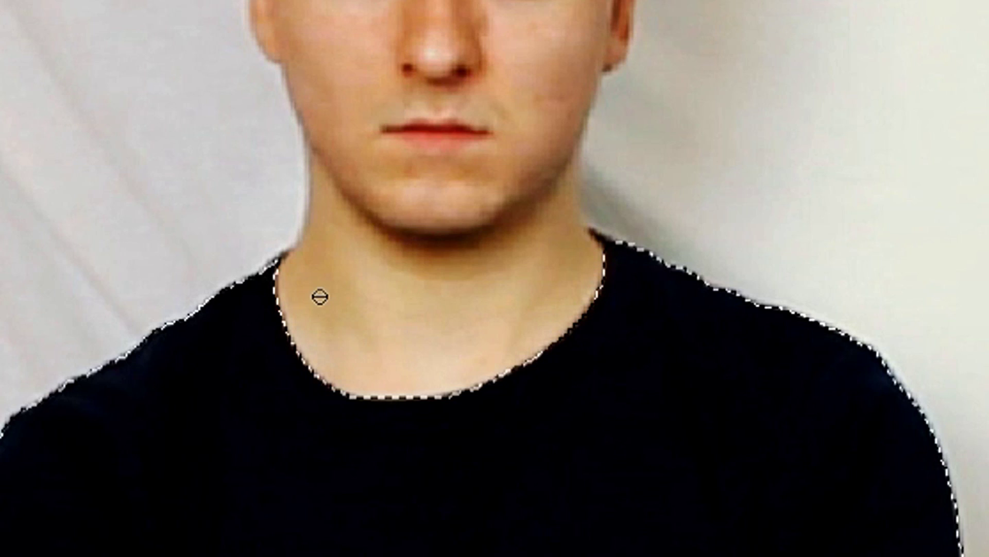
mouse_move(455, 384)
mouse_down()
mouse_move(432, 222)
mouse_move(391, 146)
mouse_up()
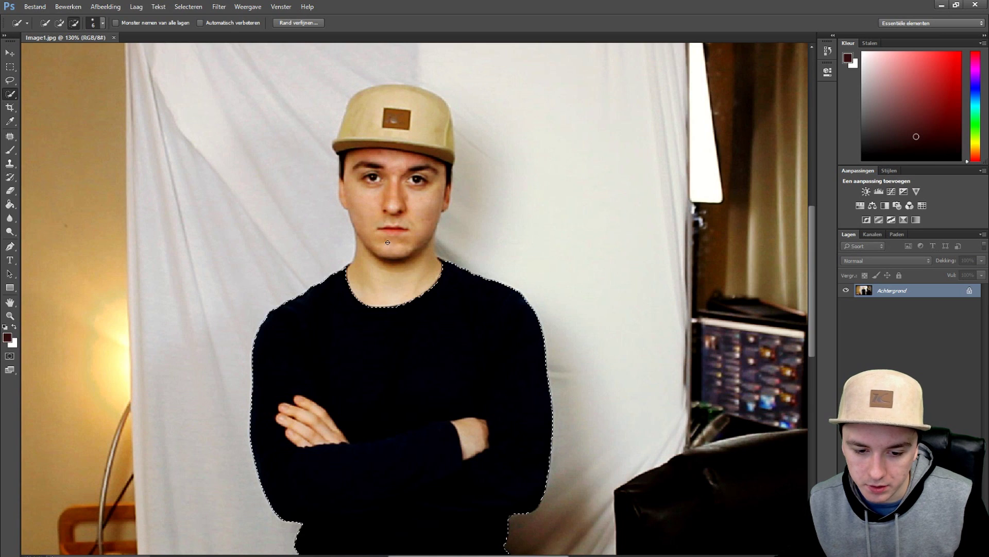
drag(391, 278, 354, 191)
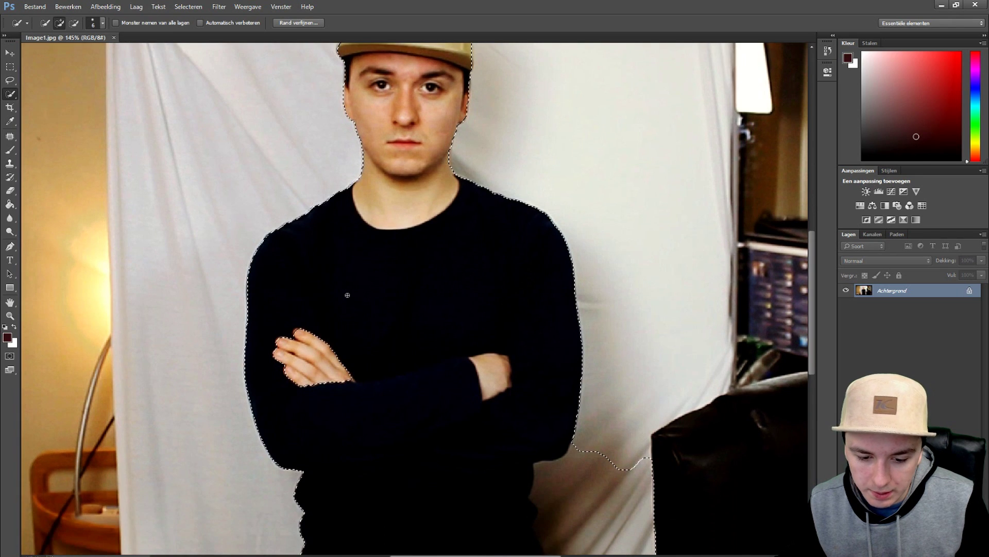
Step: Subtract the white sheet between the man's waist and the black chair so the selection follows his body
scroll(347, 294, down, 3)
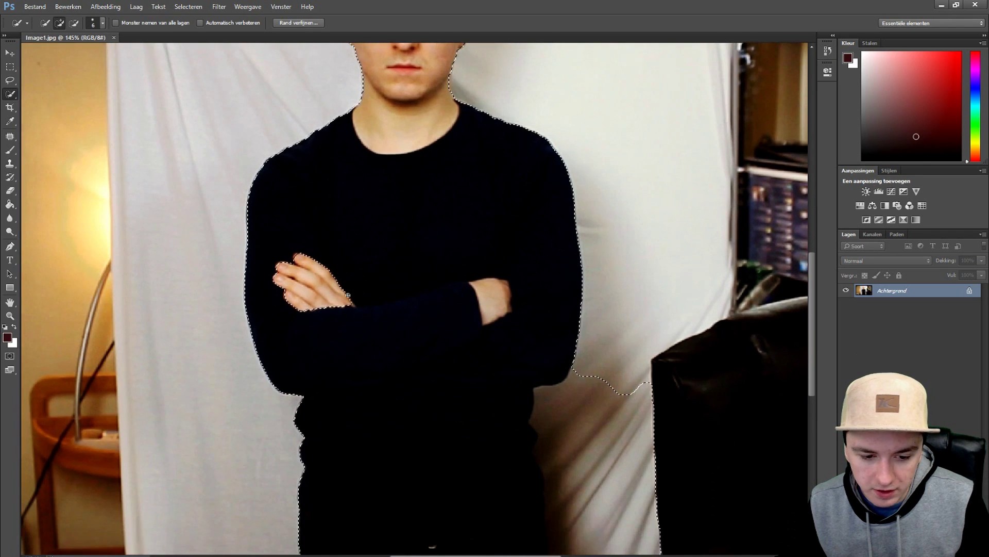
scroll(306, 284, down, 3)
scroll(299, 309, up, 5)
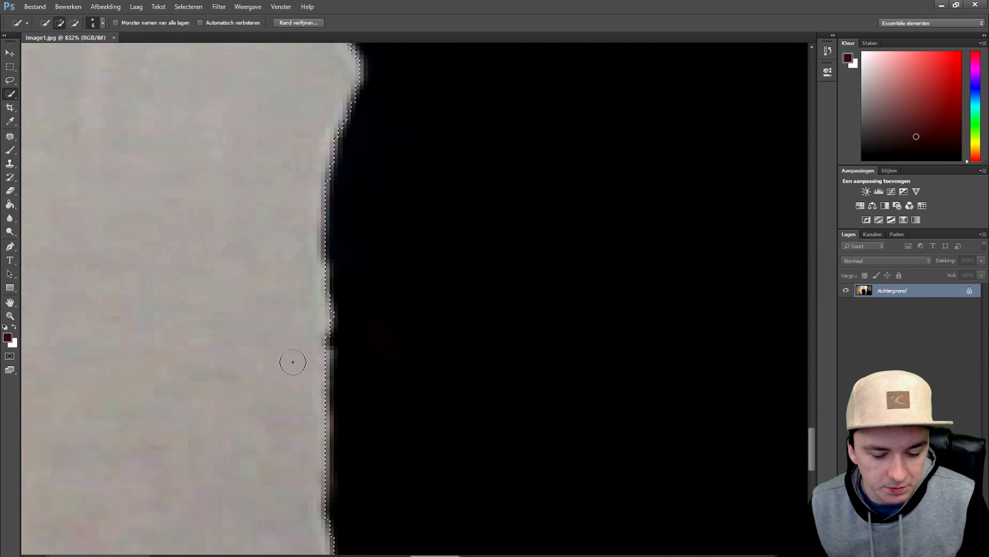
scroll(515, 335, down, 3)
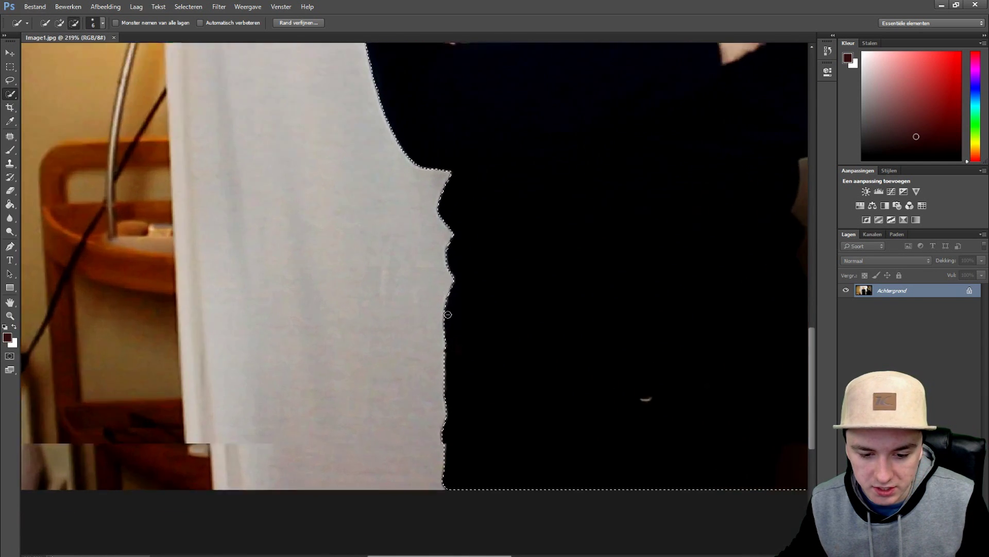
scroll(447, 312, up, 5)
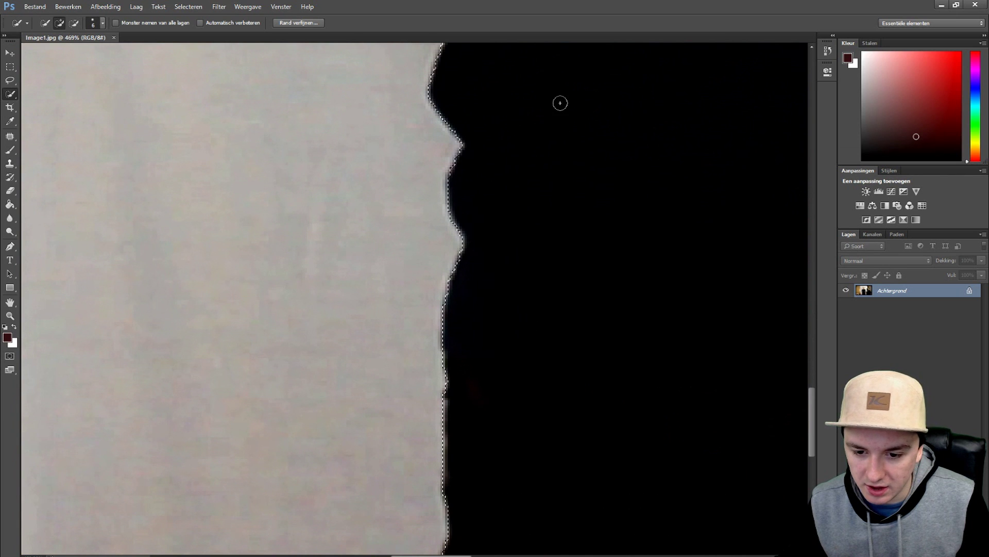
scroll(558, 188, down, 3)
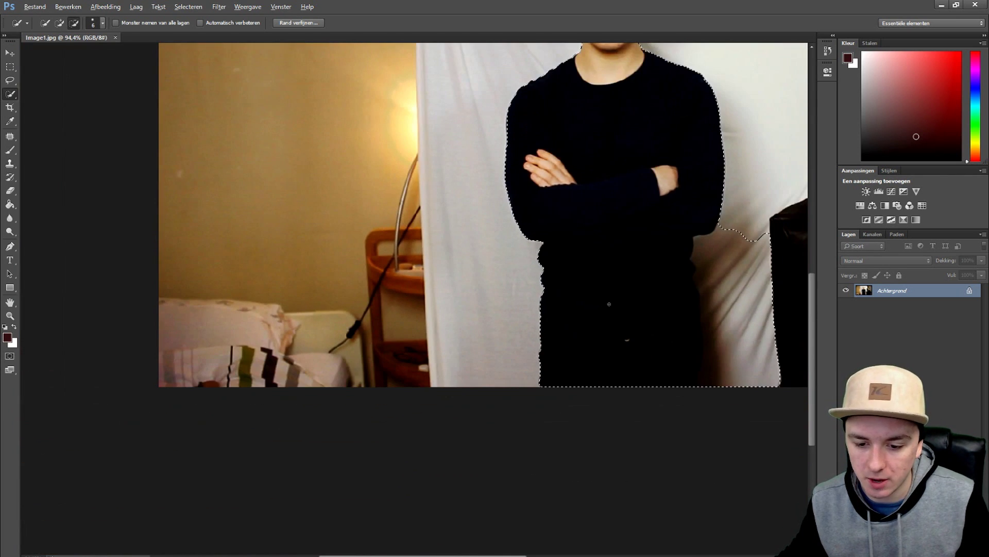
scroll(744, 293, up, 2)
scroll(743, 293, down, 1)
drag(744, 293, 475, 258)
scroll(479, 296, up, 3)
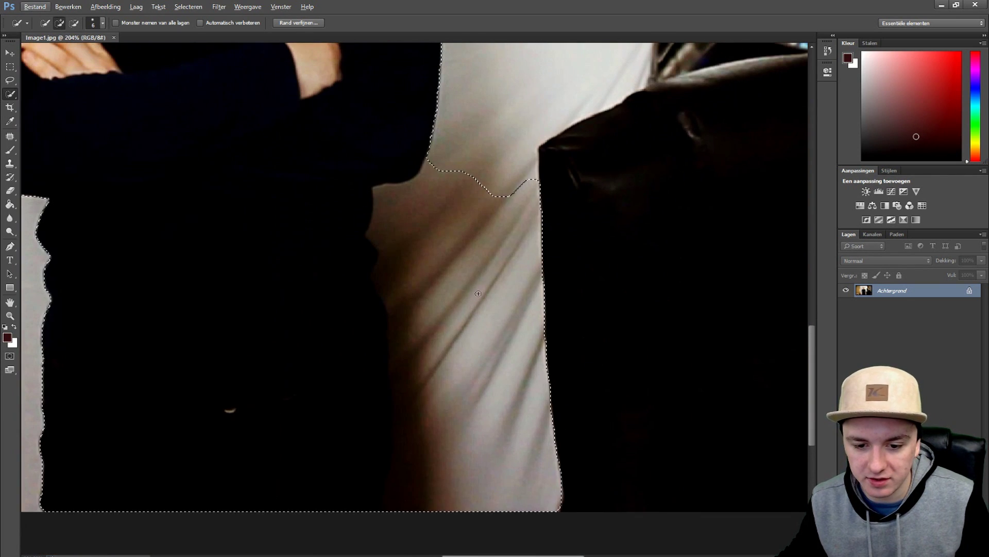
mouse_move(485, 173)
mouse_down()
mouse_move(447, 274)
mouse_move(442, 410)
mouse_move(451, 460)
mouse_up()
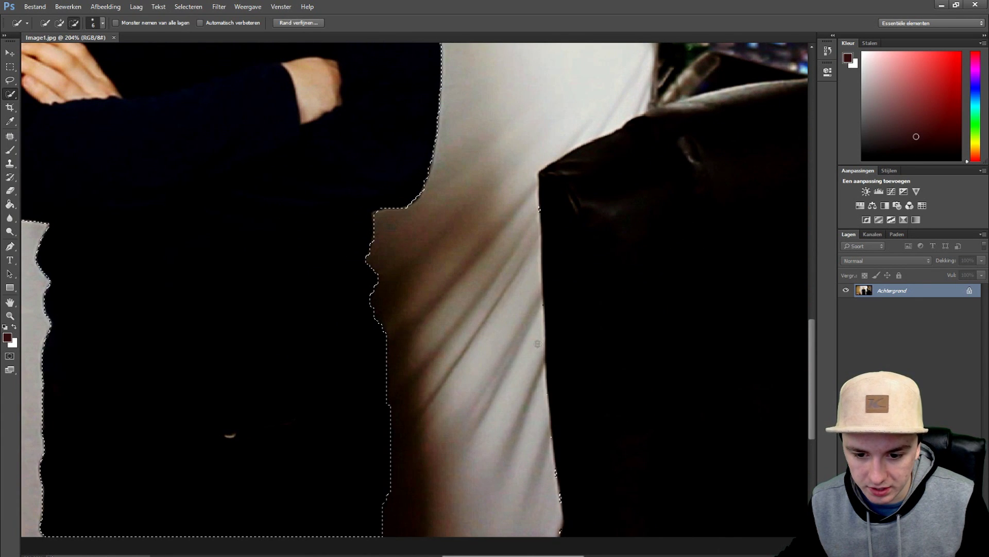
Step: Examine the selection outline around the man's cap, face, neck and shoulders
key(ctrl+0)
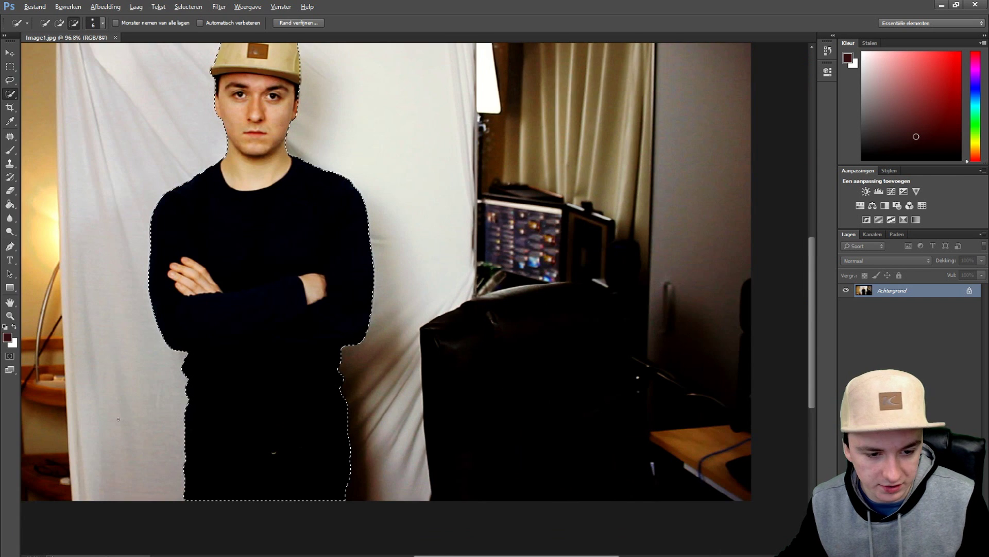
scroll(268, 51, up, 10)
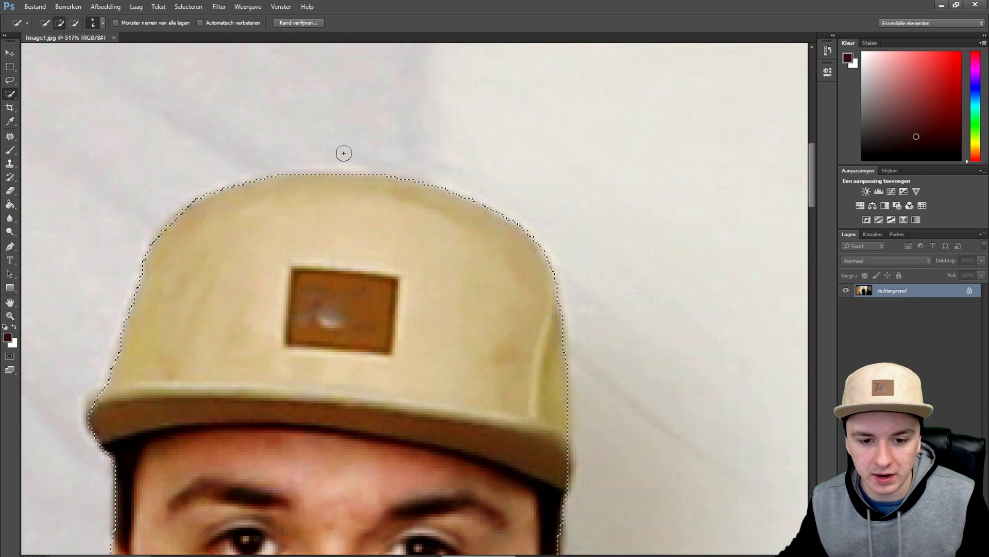
scroll(499, 250, down, 6)
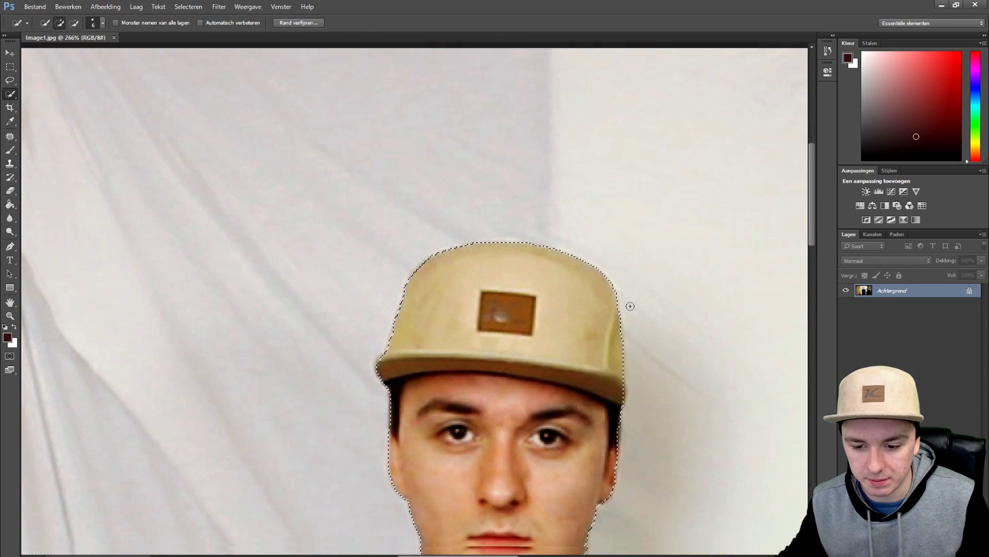
scroll(374, 337, up, 2)
scroll(368, 311, down, 5)
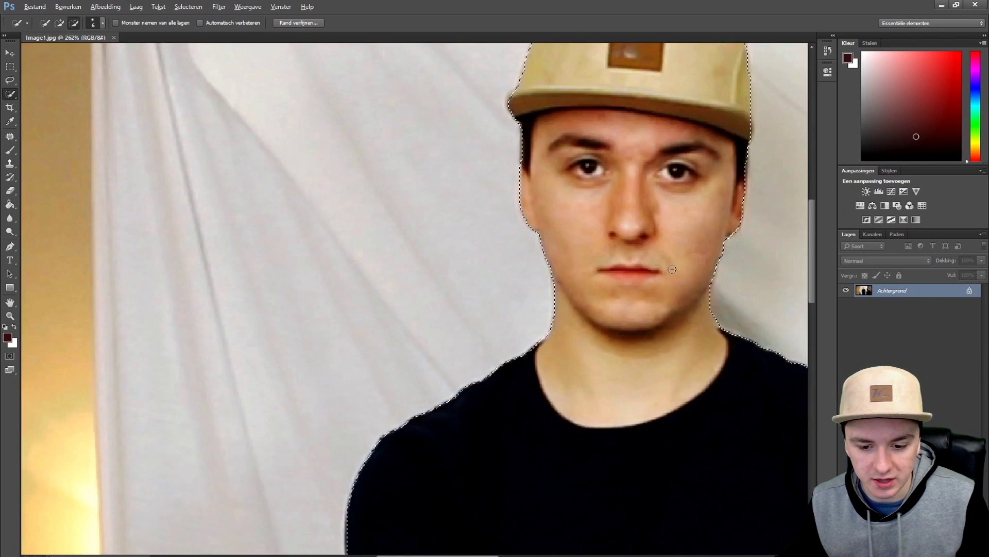
scroll(432, 268, up, 4)
scroll(433, 267, down, 5)
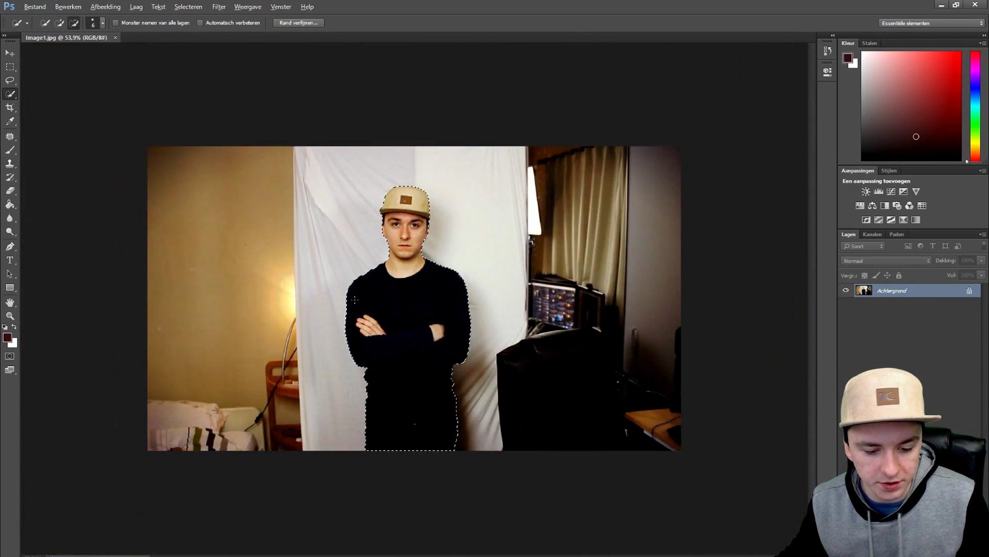
scroll(351, 312, up, 2)
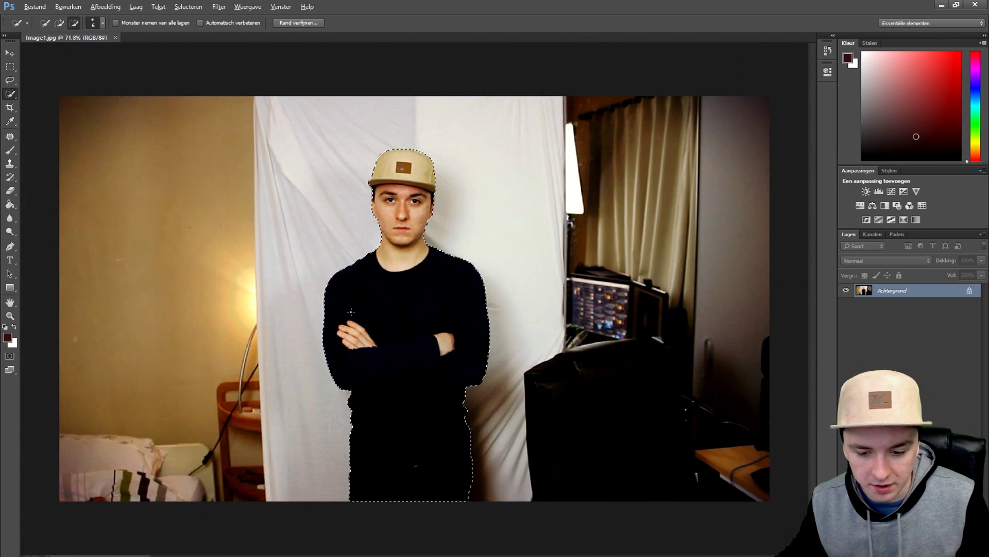
Step: Convert the locked background into a normal layer with the default name
double_click(933, 290)
key(Return)
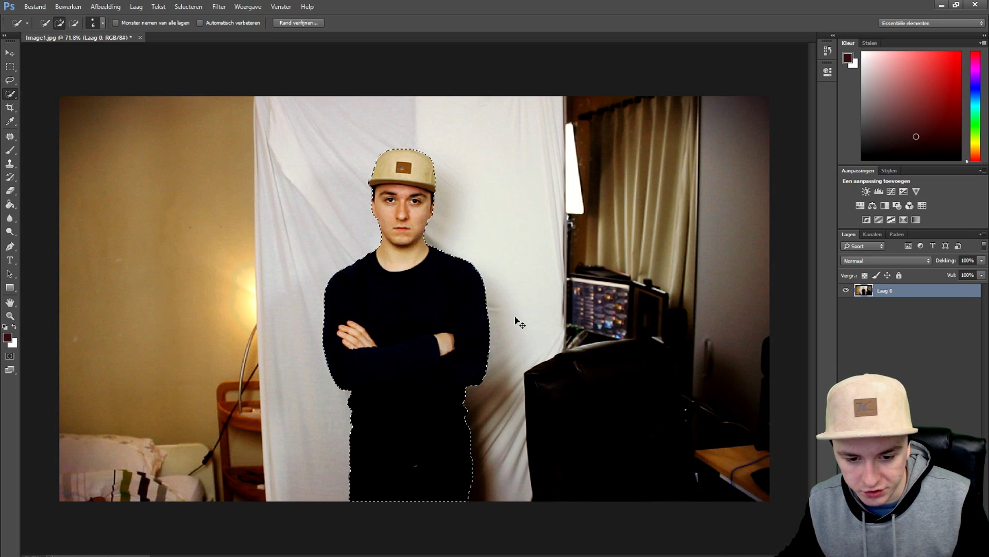
Step: Try placing a copy of the selected man on a new layer beside the original, and undo it
right_click(896, 311)
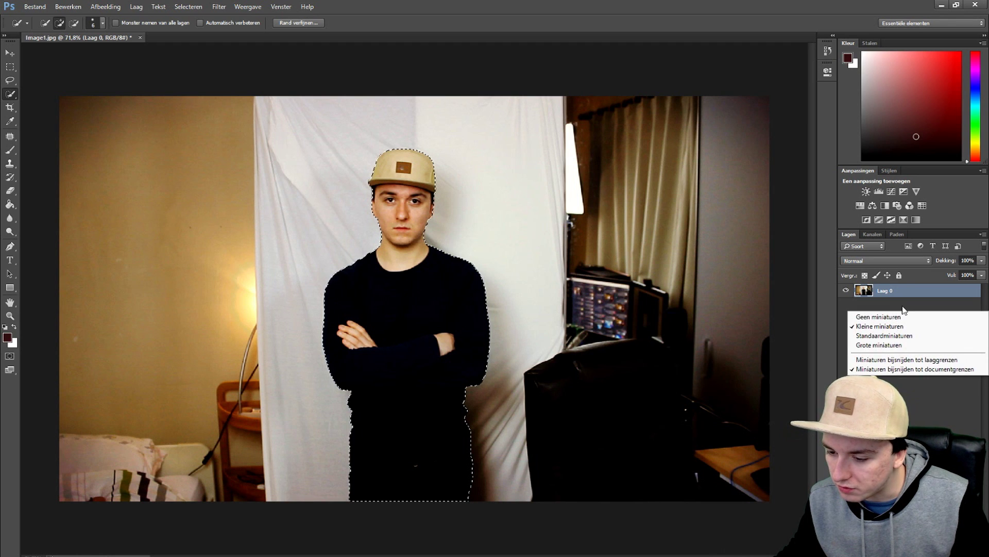
click(902, 305)
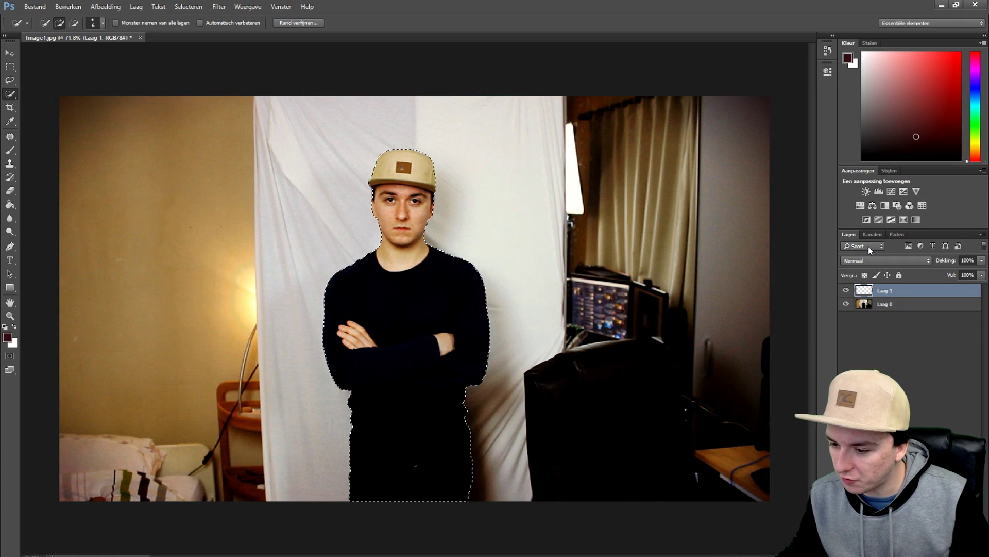
key(ctrl+shift+alt+e)
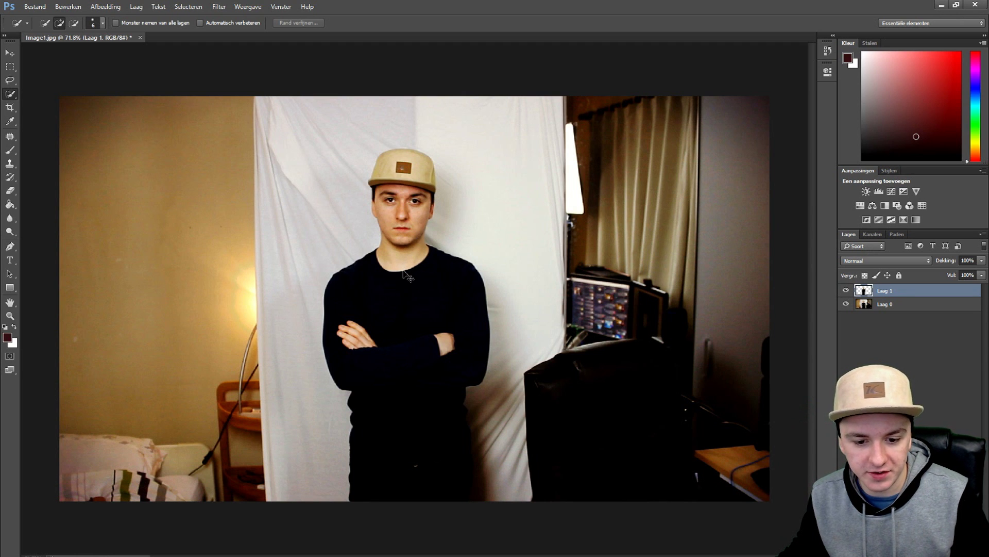
drag(408, 278, 309, 281)
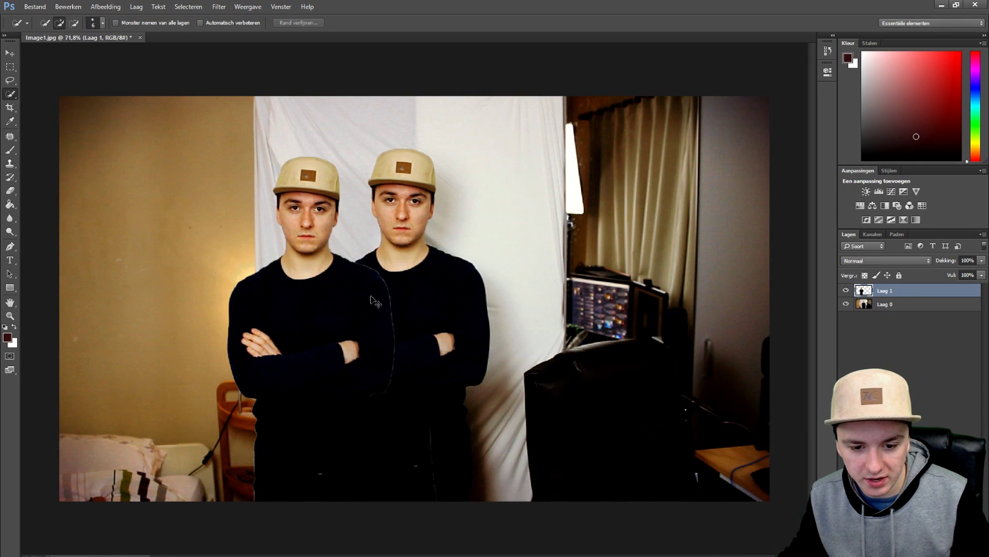
key(ctrl+z)
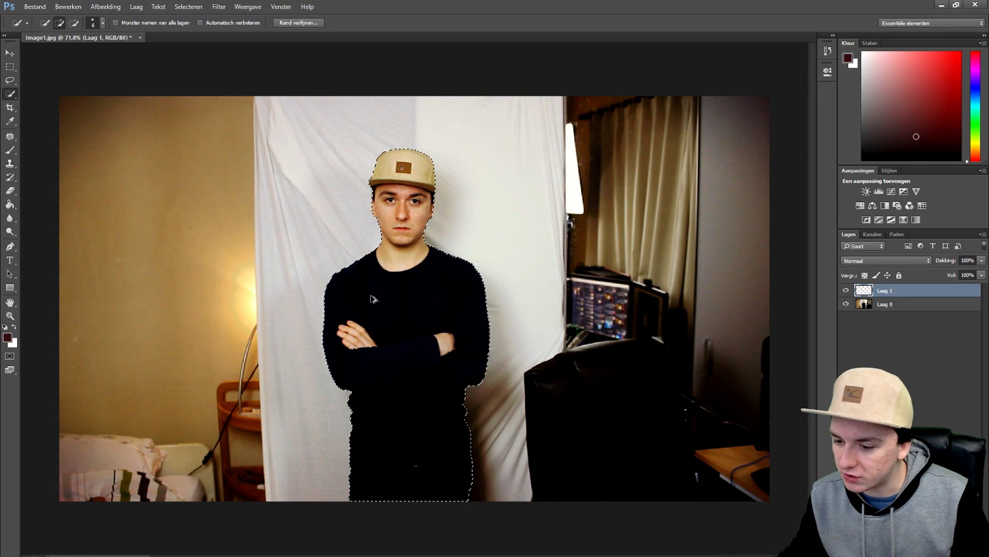
key(ctrl+alt+z)
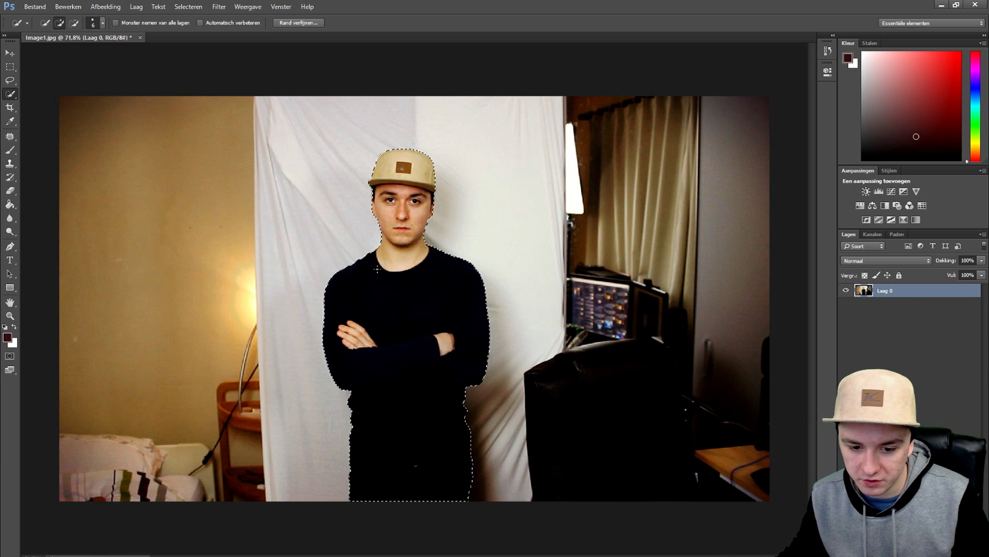
Step: Try deleting the selected man from the photo layer and clearing the selection, and undo it
key(Delete)
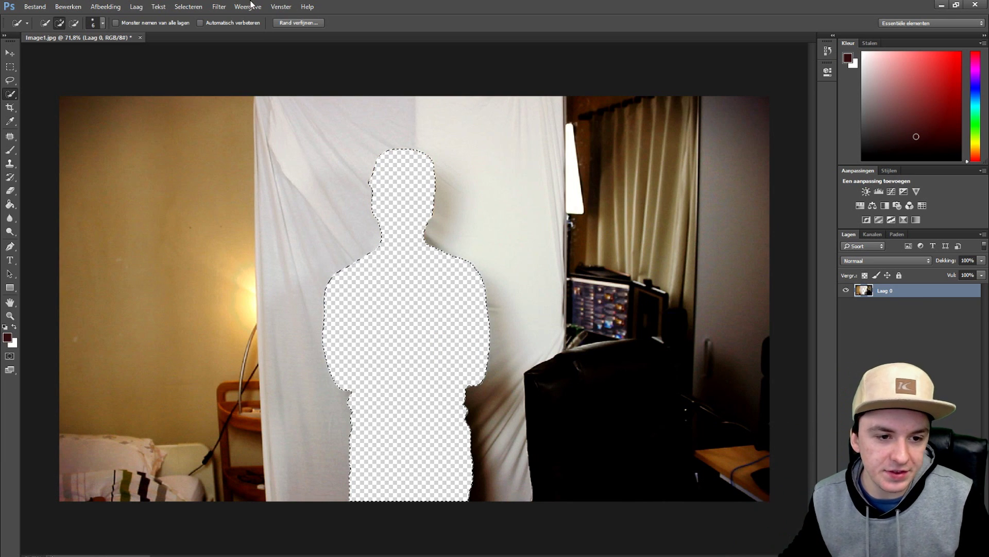
click(183, 7)
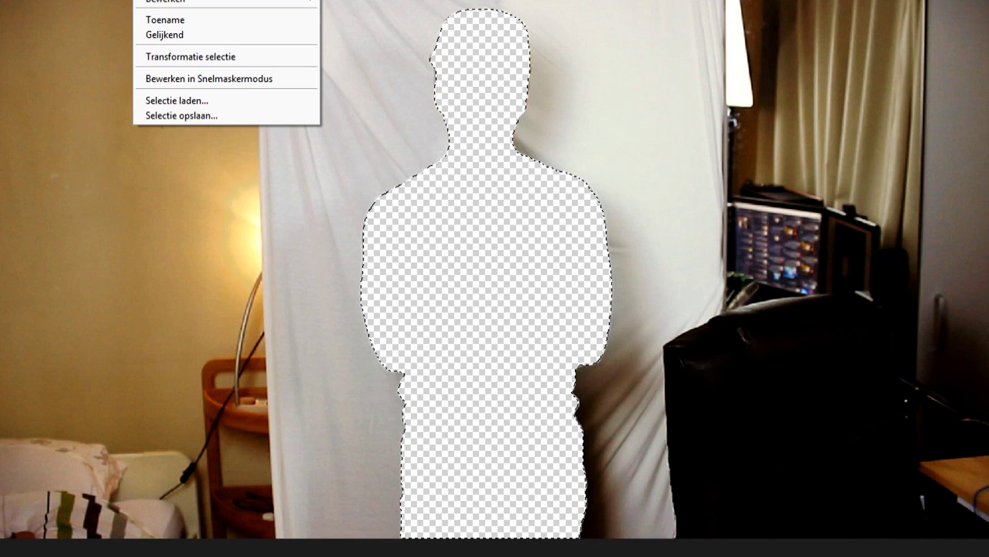
click(186, 27)
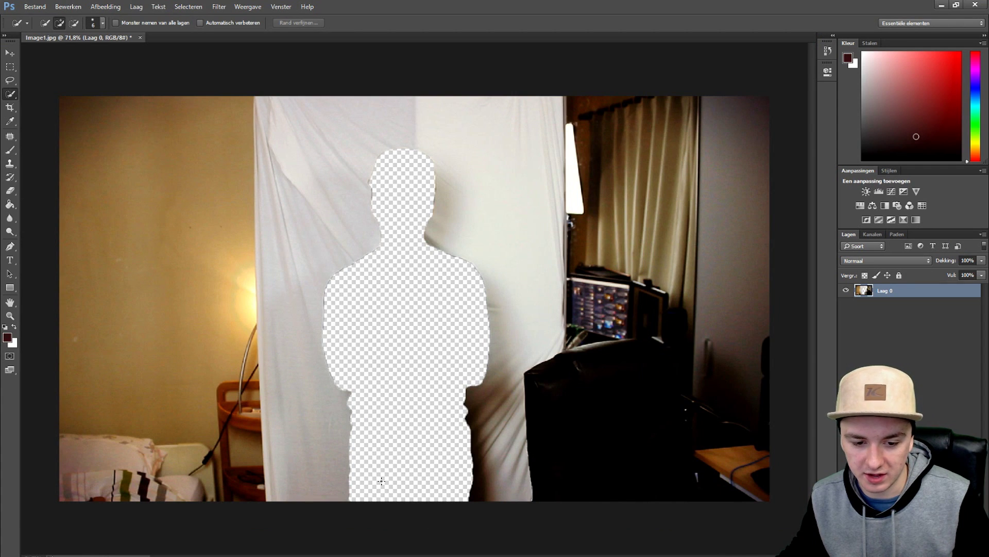
mouse_move(368, 549)
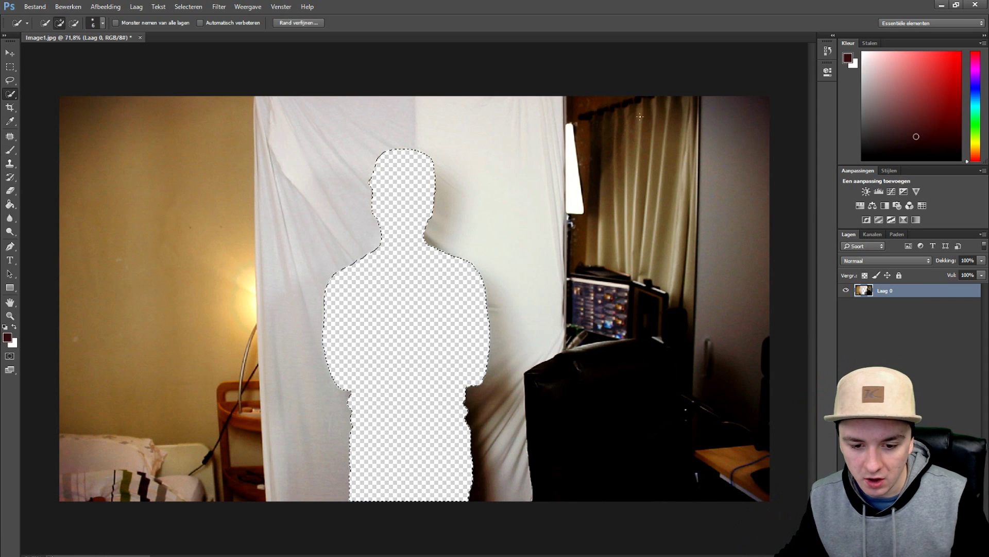
key(ctrl+z)
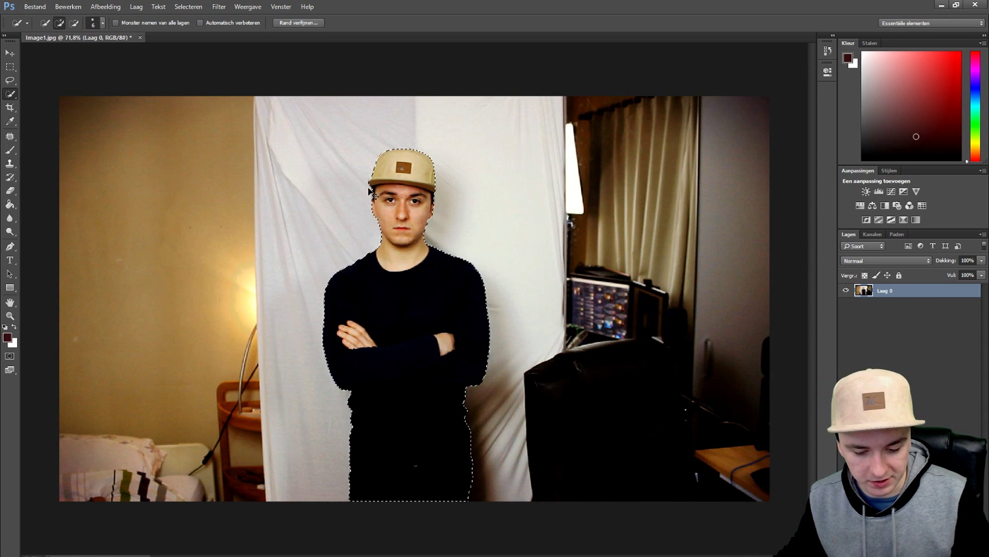
Step: Paste four copies of the selected man onto separate layers and spread them across the photo on both sides of the original
key(ctrl+j)
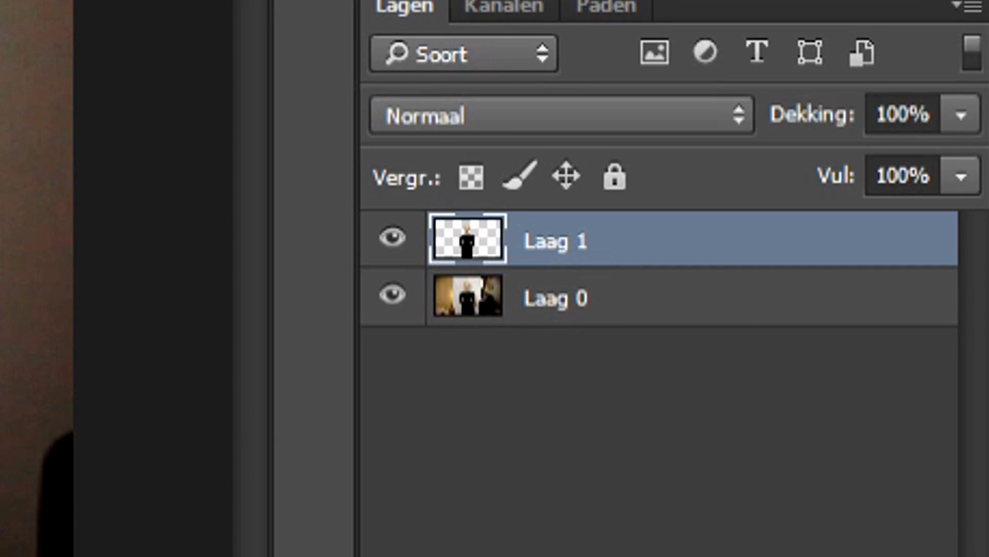
drag(433, 305, 201, 299)
key(ctrl+v)
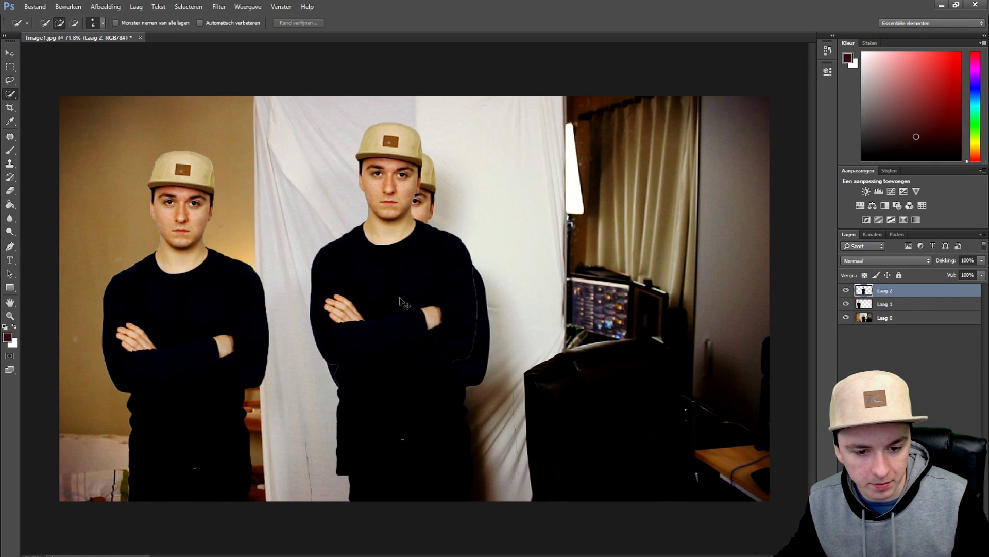
drag(401, 299, 320, 332)
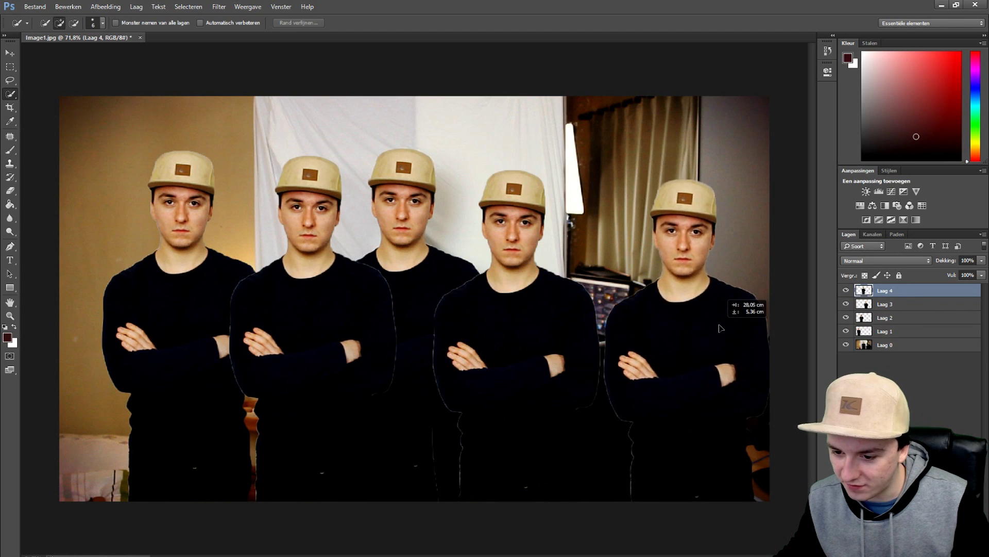
drag(724, 325, 721, 323)
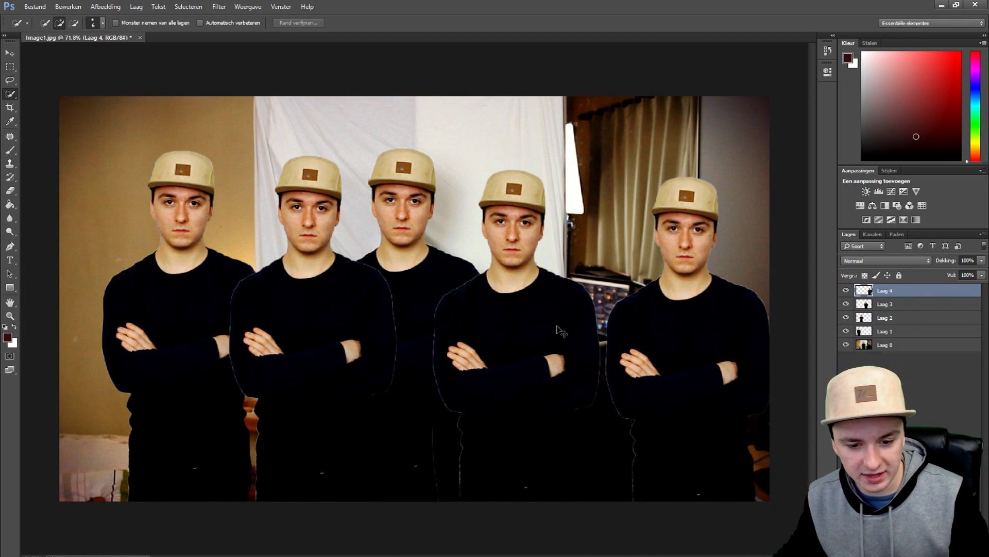
Step: Undo the spreading of the extra copies of the man, back to the single Laag 1 copy over the original
key(ctrl+alt+z)
key(ctrl+alt+z)
key(ctrl+alt+z)
key(ctrl+alt+z)
key(ctrl+alt+z)
key(ctrl+alt+z)
key(ctrl+alt+z)
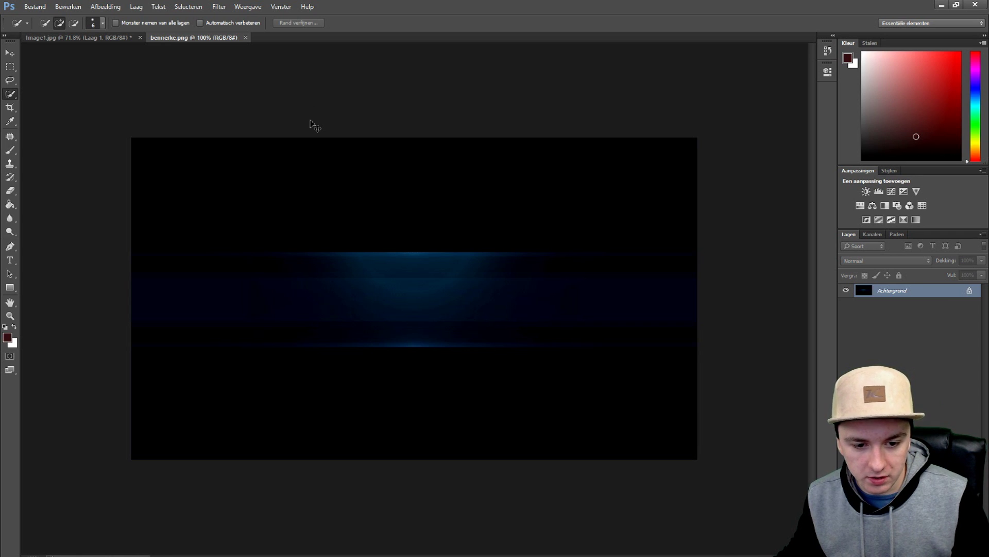
Step: Place the cut-out man in bennerke.png on a new layer, and use Free Transform to shrink him and position him on the blue band, left of centre
drag(310, 124, 403, 245)
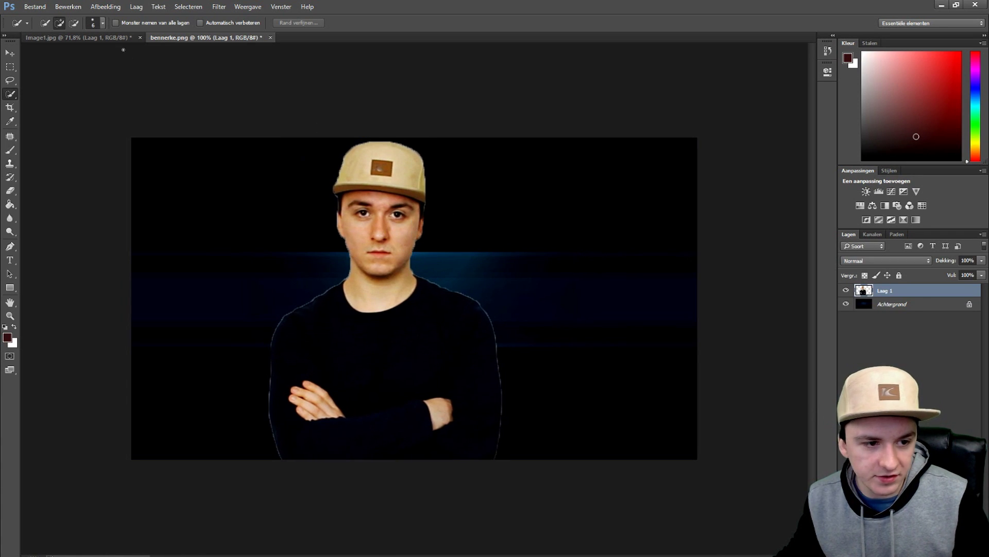
click(66, 7)
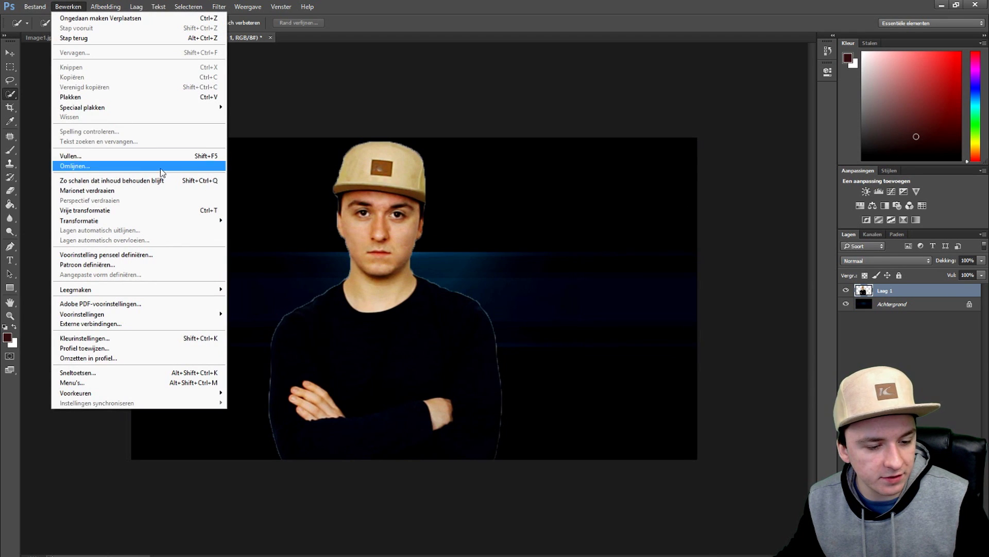
click(168, 216)
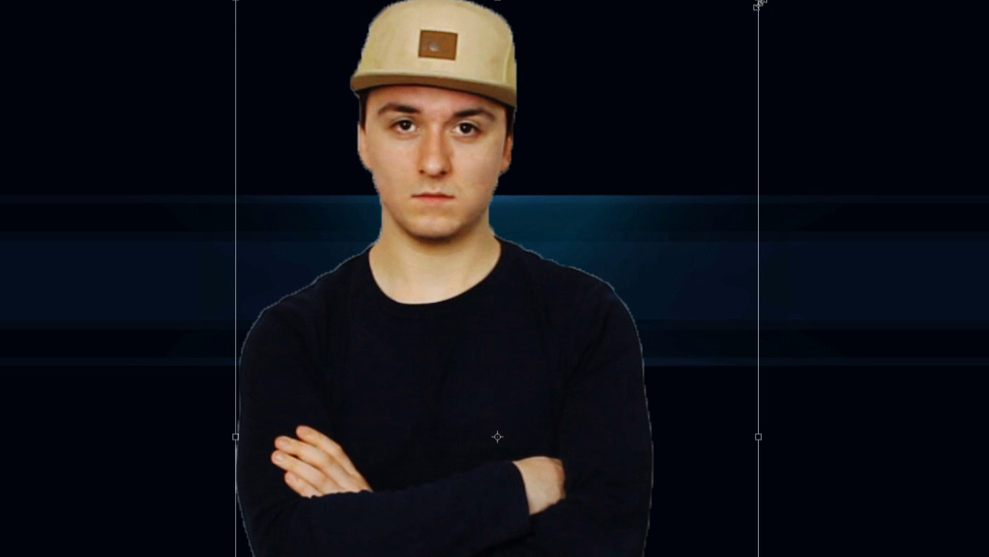
drag(760, 5, 420, 545)
drag(344, 556, 331, 163)
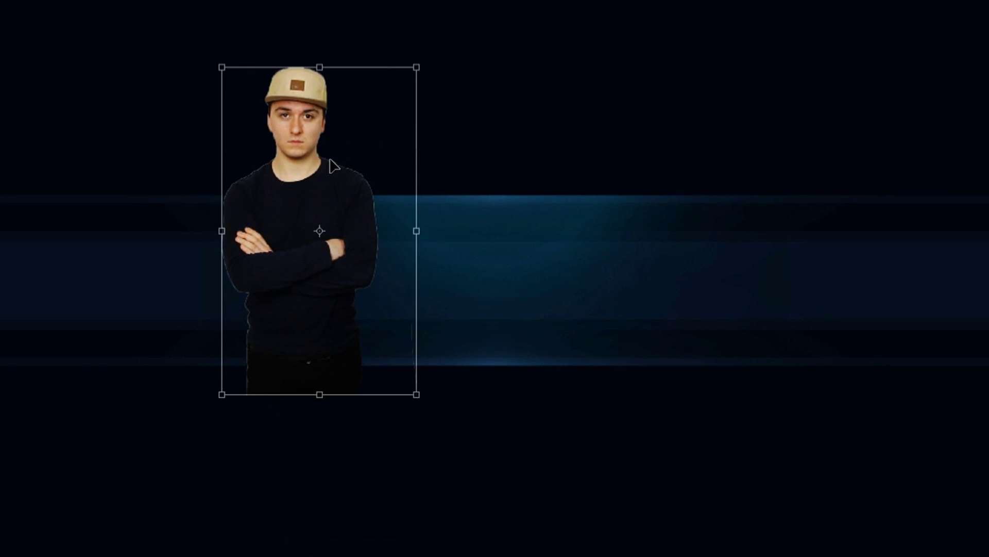
drag(413, 68, 321, 175)
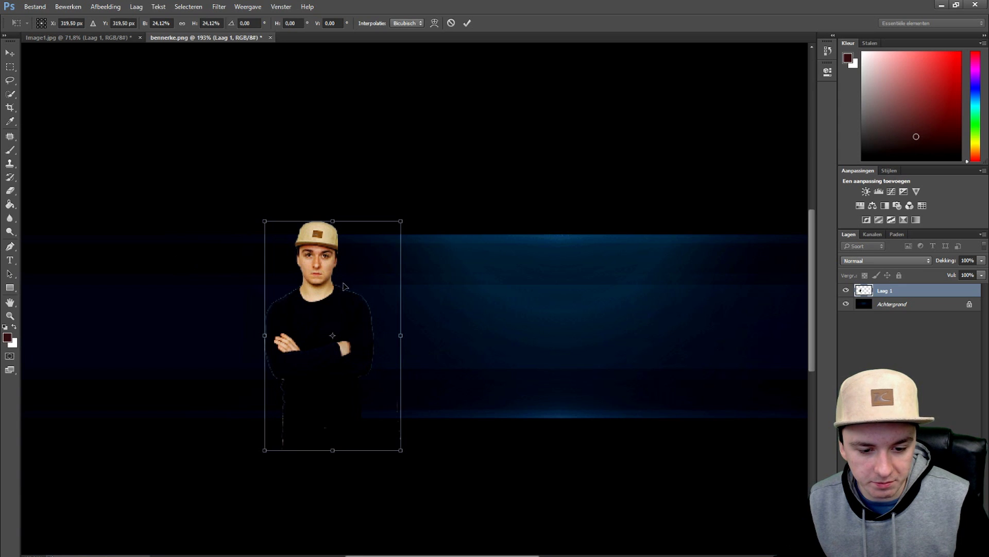
drag(344, 286, 354, 303)
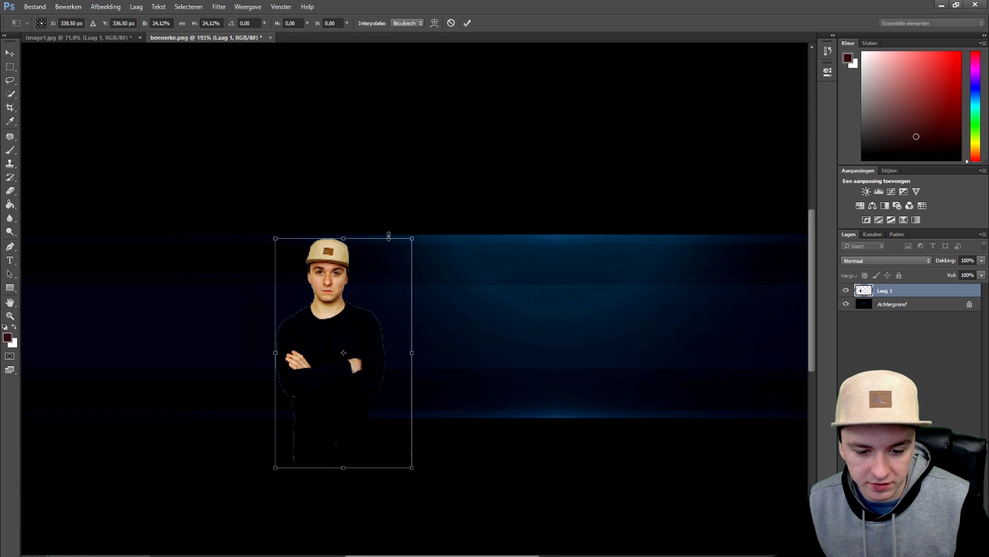
drag(411, 238, 393, 247)
mouse_move(332, 287)
mouse_down()
mouse_move(341, 260)
mouse_move(343, 297)
mouse_up()
click(467, 23)
key(w)
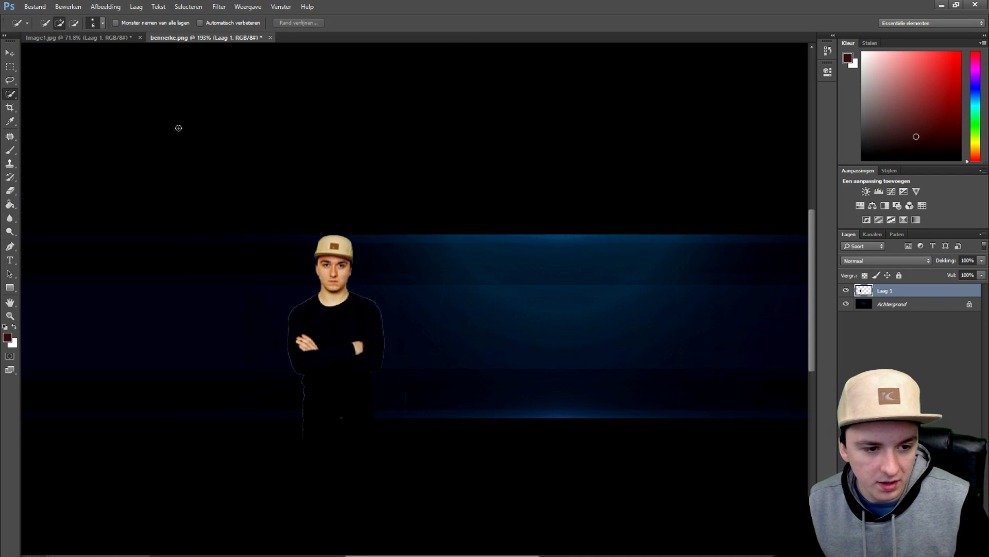
Step: Switch to Image1.jpg, select the man on Laag 1 with the Quick Selection tool, and invert the selection
click(91, 37)
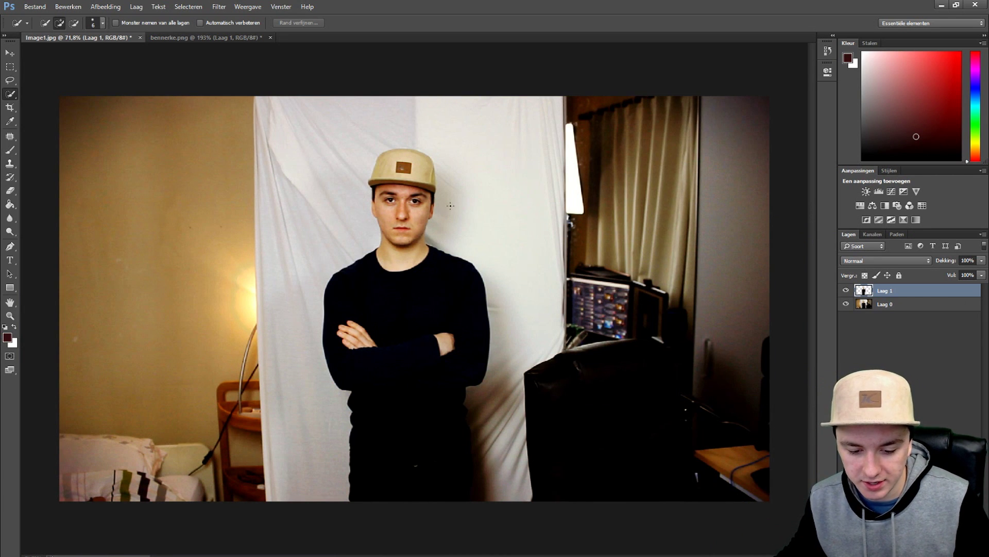
mouse_move(411, 301)
mouse_down()
mouse_move(398, 335)
mouse_move(383, 275)
mouse_move(385, 320)
mouse_up()
scroll(385, 320, up, 5)
scroll(431, 407, down, 2)
scroll(335, 328, up, 2)
scroll(334, 329, up, 3)
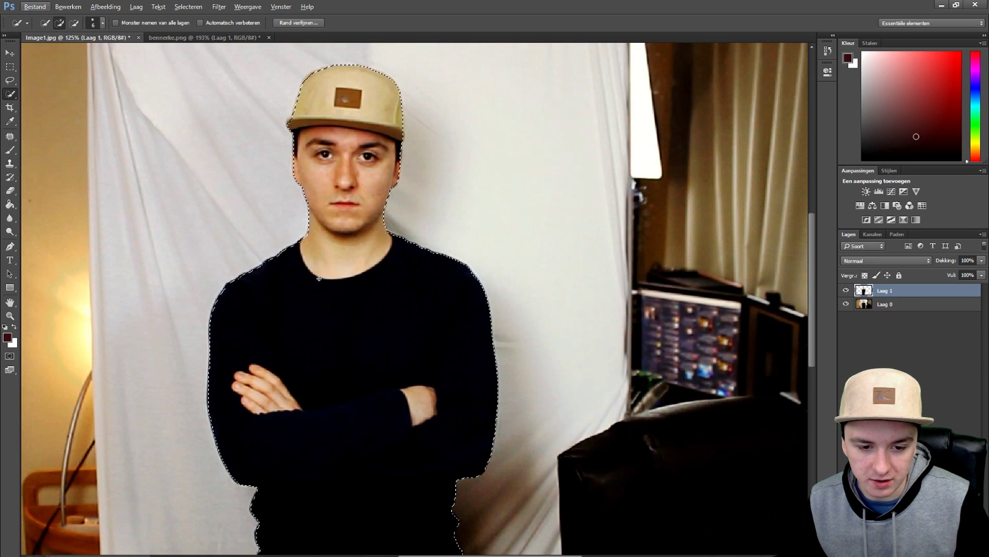
alt+scroll(304, 209, down, 4)
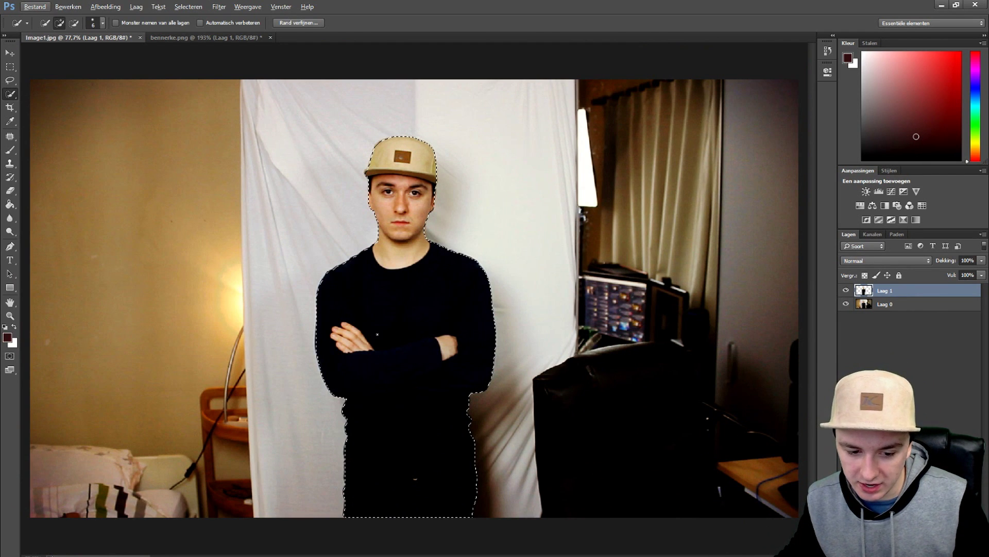
click(189, 7)
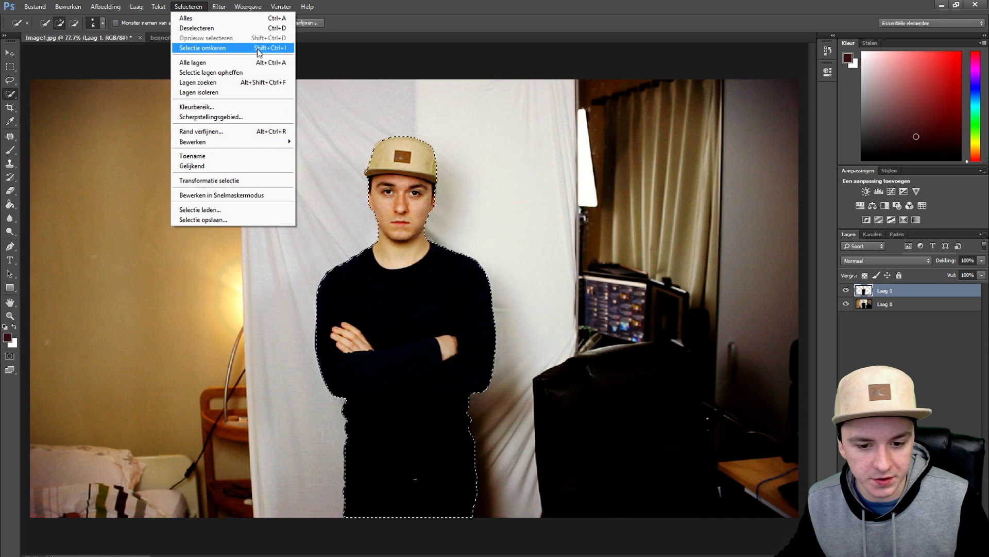
click(258, 48)
Step: Try deleting the background around the man on Laag 0, and undo it
click(875, 304)
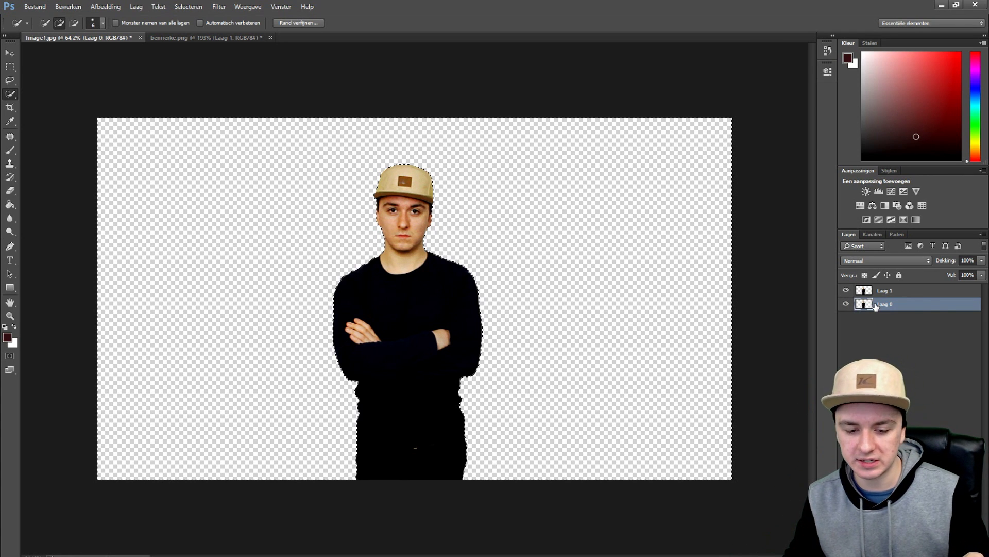
key(ctrl+z)
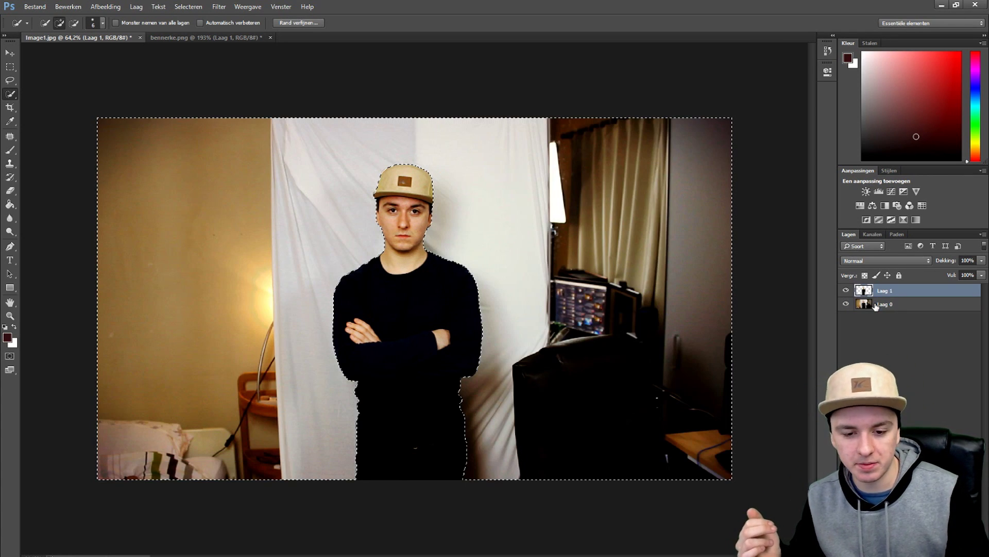